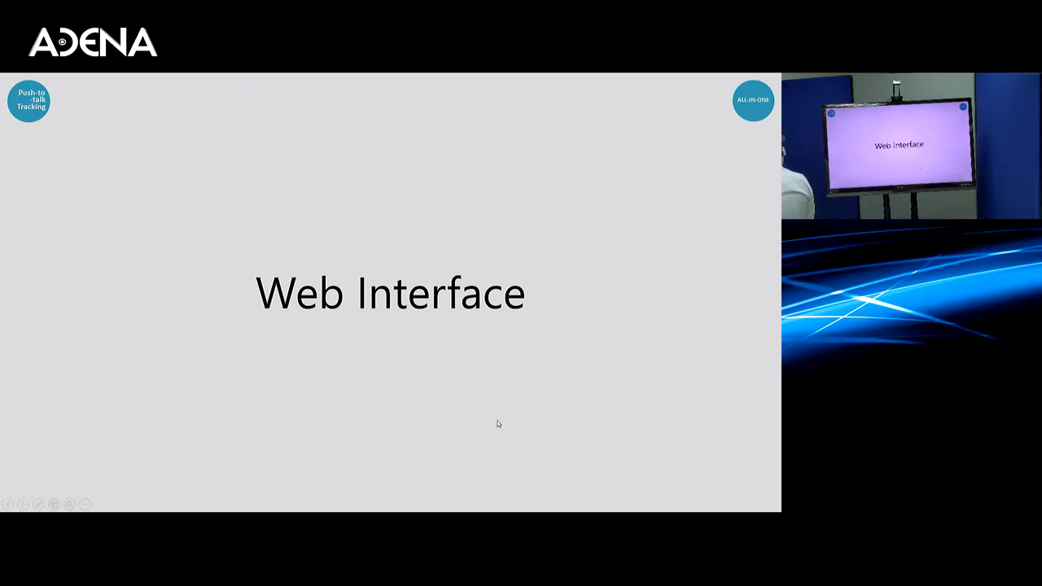
# Step: Exit the slideshow and sign in as admin with the administrator password
pyautogui.press('Escape')
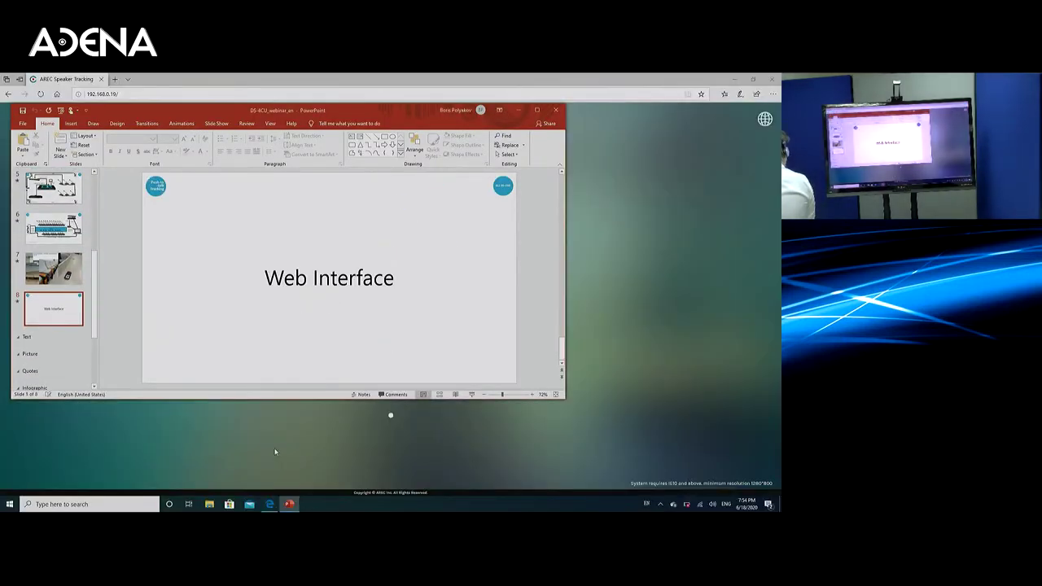
pyautogui.click(274, 441)
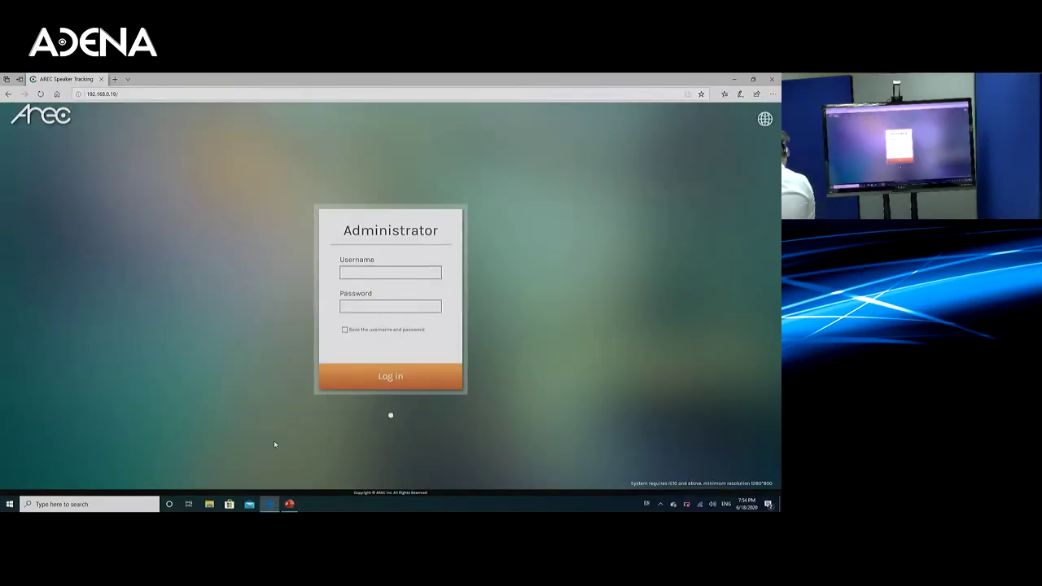
pyautogui.click(350, 277)
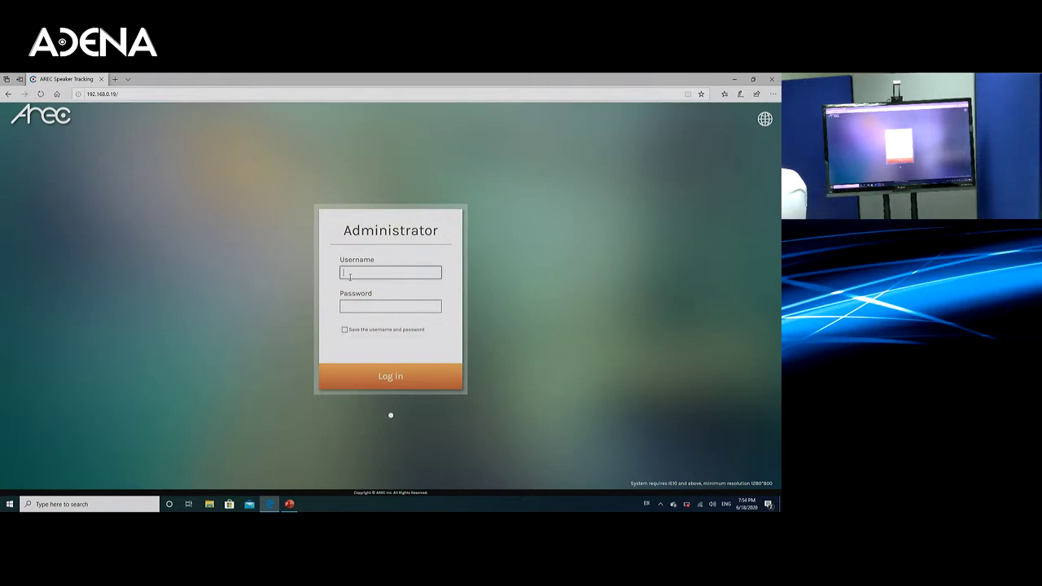
pyautogui.write('admin')
pyautogui.press('Tab')
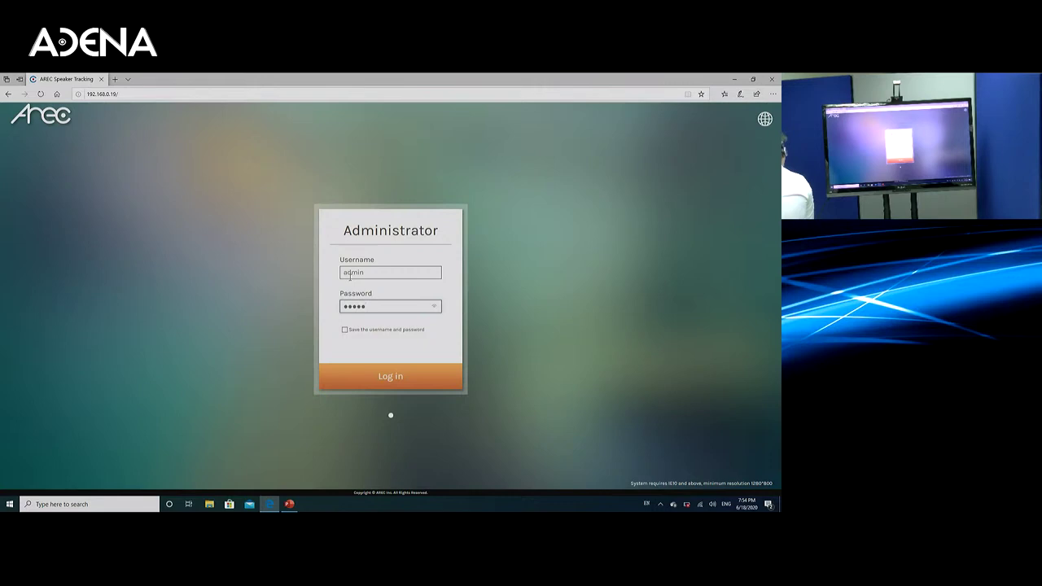
pyautogui.press('Return')
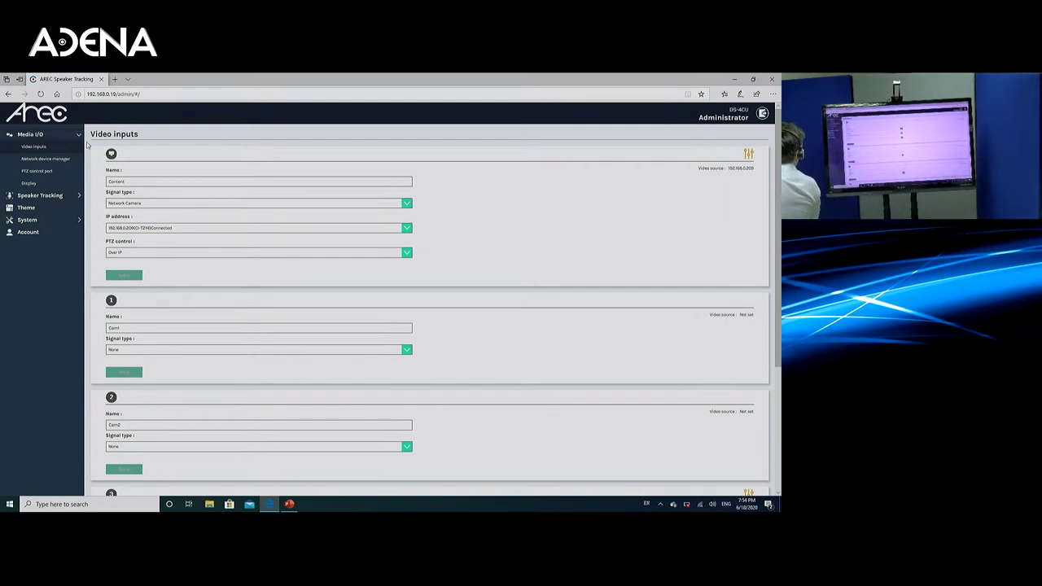
pyautogui.click(175, 208)
pyautogui.click(175, 208)
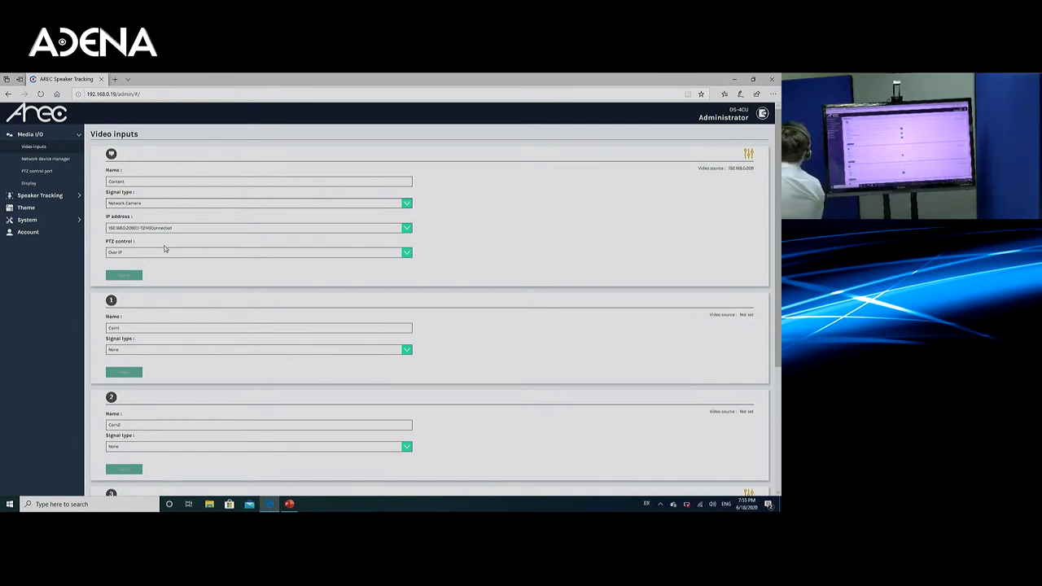
pyautogui.click(72, 161)
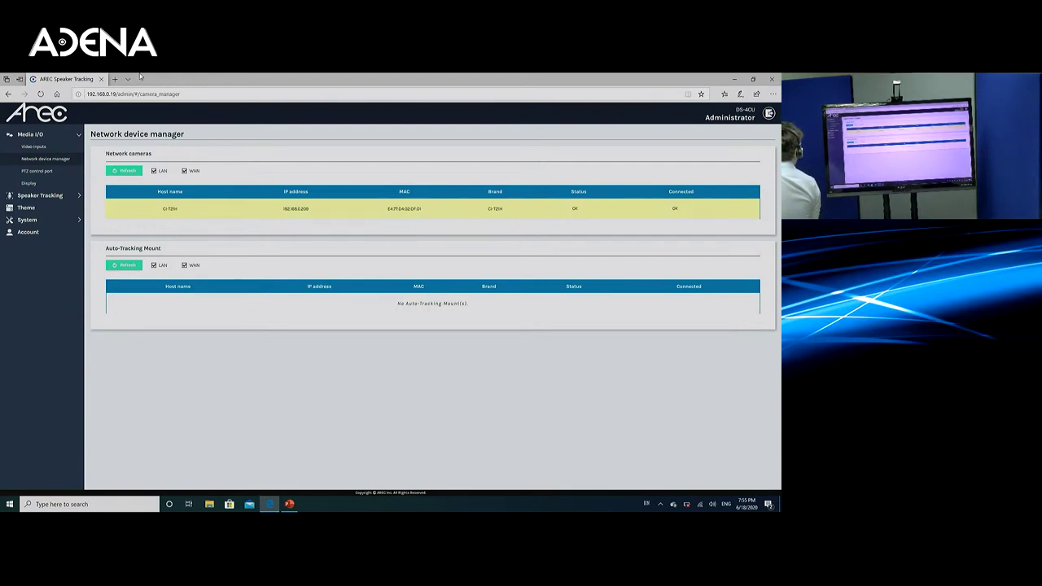
pyautogui.click(48, 145)
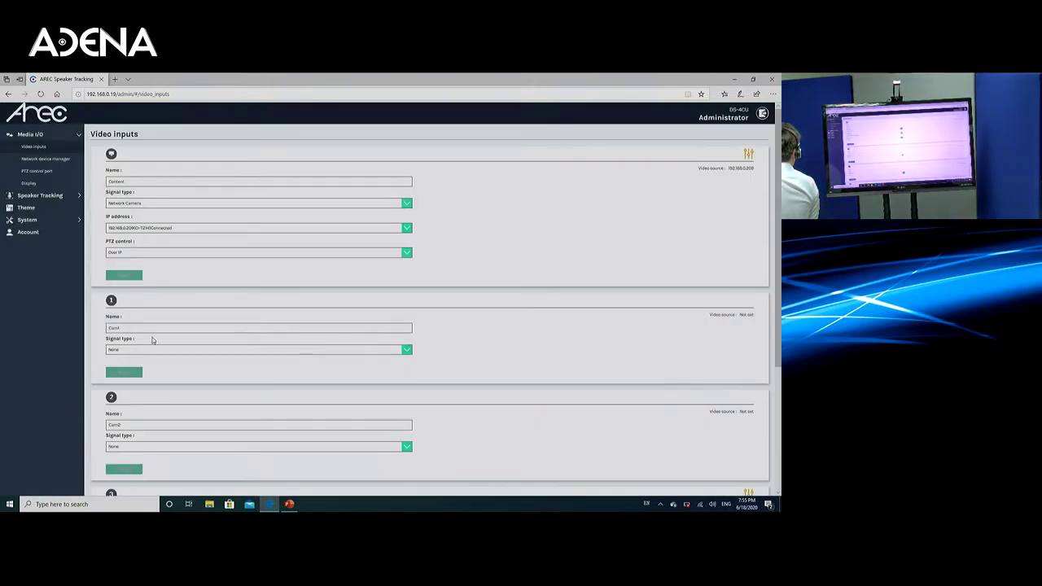
# Step: Make Cam1 an Encoder source over RTSP with PTZ control Not set, then head to Display
pyautogui.click(156, 350)
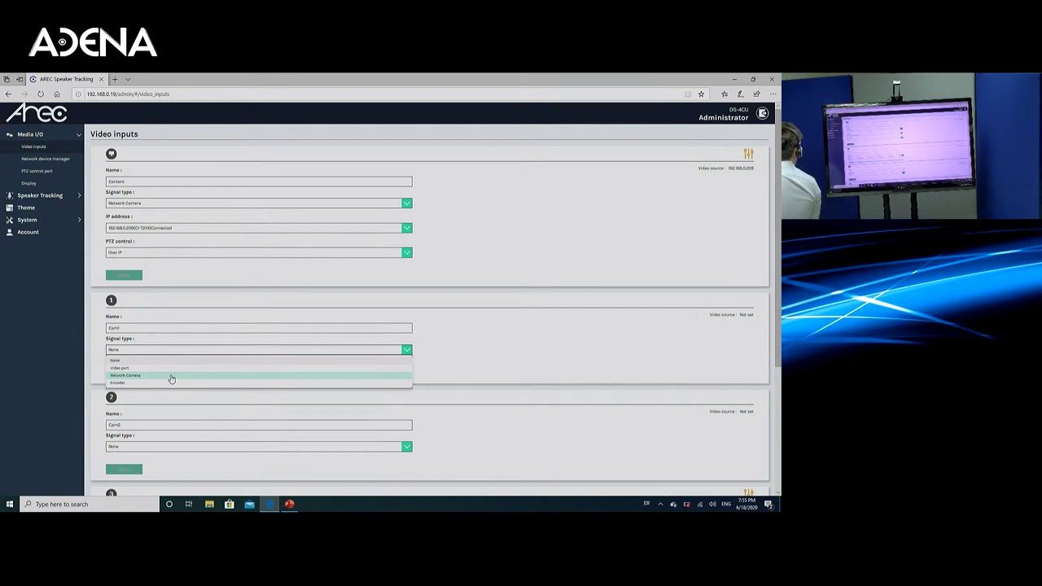
pyautogui.click(172, 383)
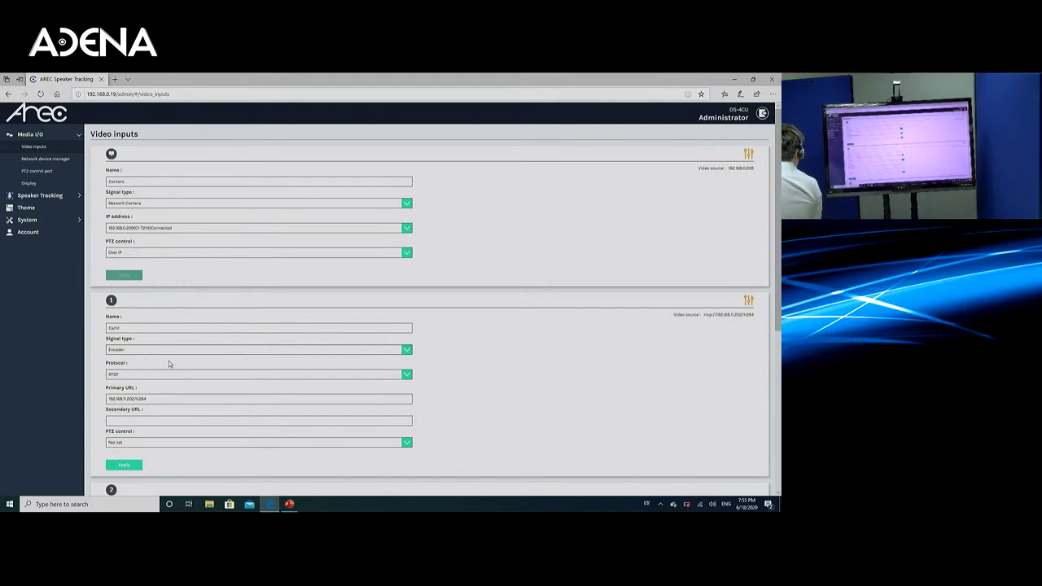
pyautogui.click(176, 374)
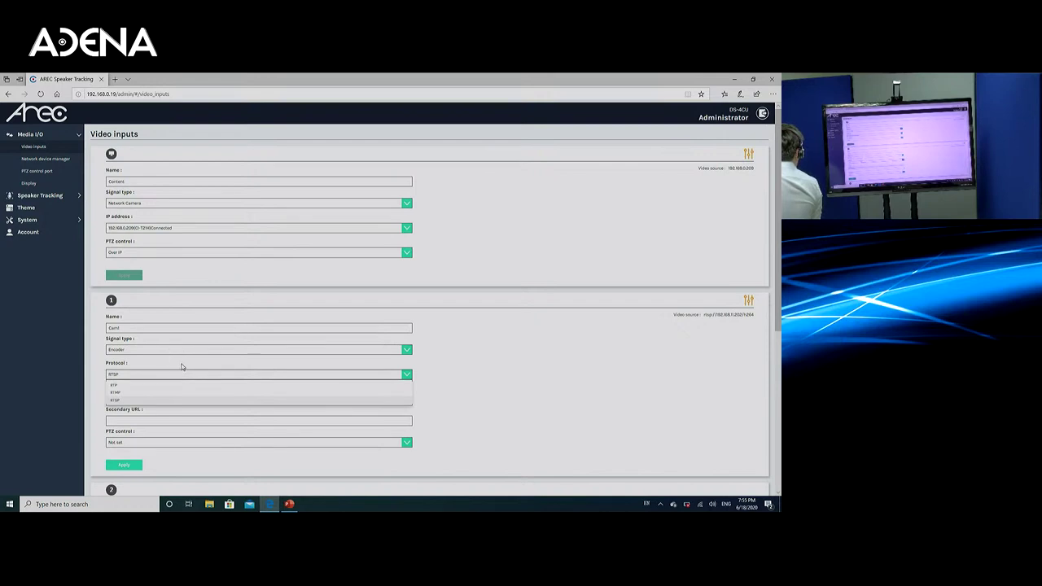
pyautogui.click(183, 399)
pyautogui.click(180, 444)
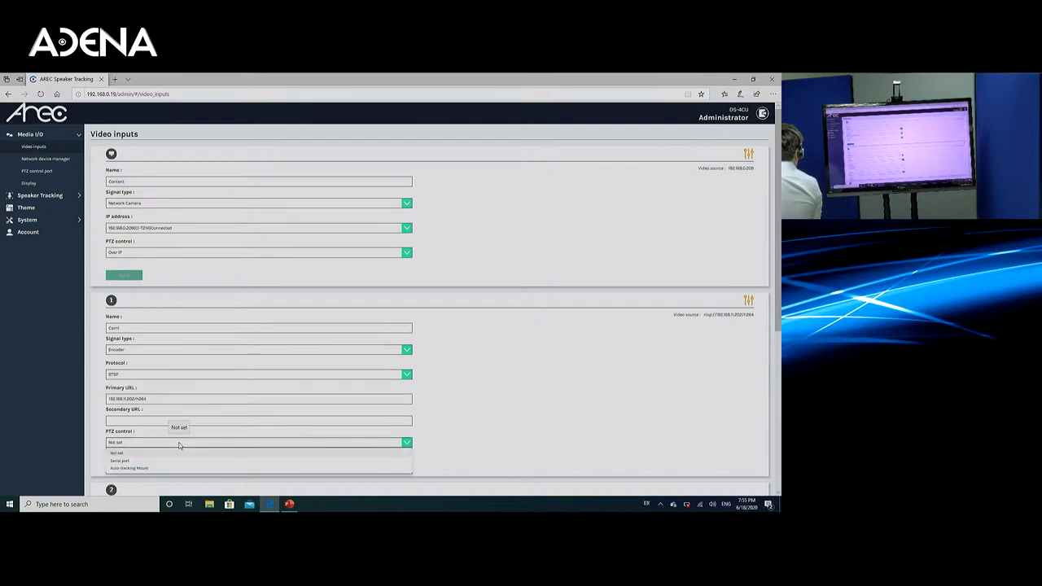
pyautogui.click(185, 434)
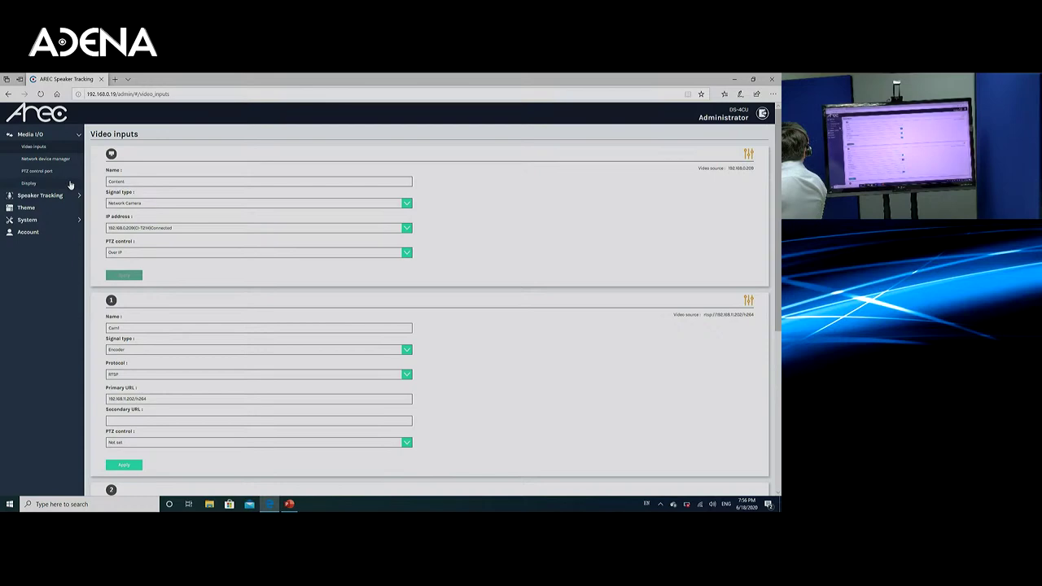
pyautogui.click(70, 185)
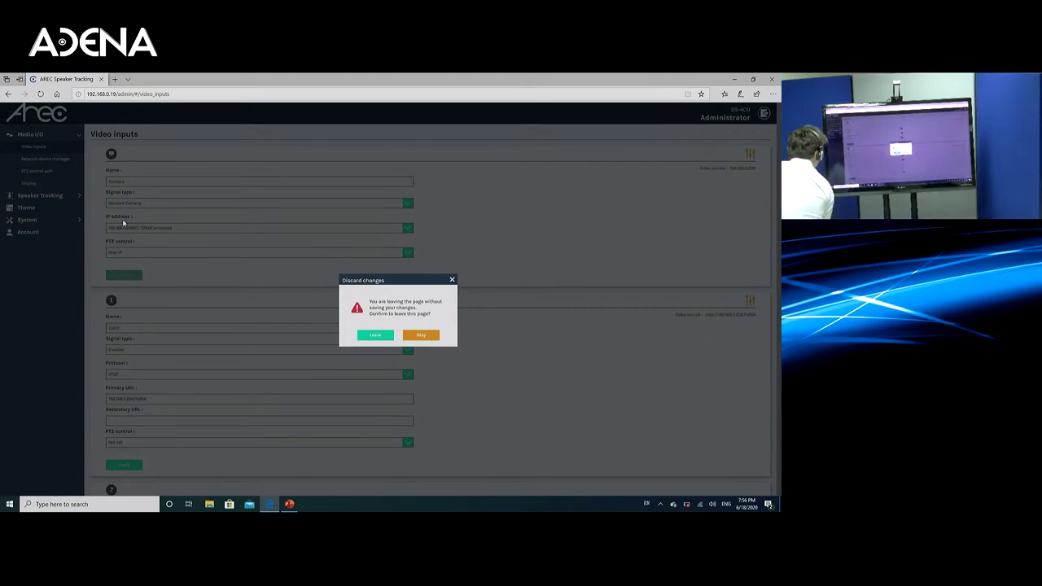
# Step: Leave without saving, then open Speaker Tracking > Control settings
pyautogui.click(373, 334)
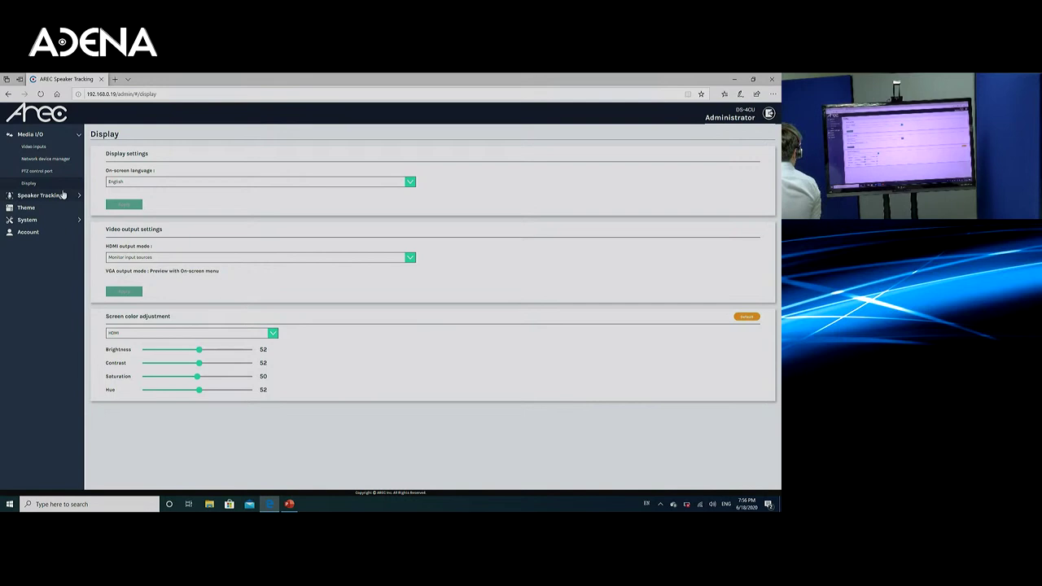
pyautogui.click(63, 196)
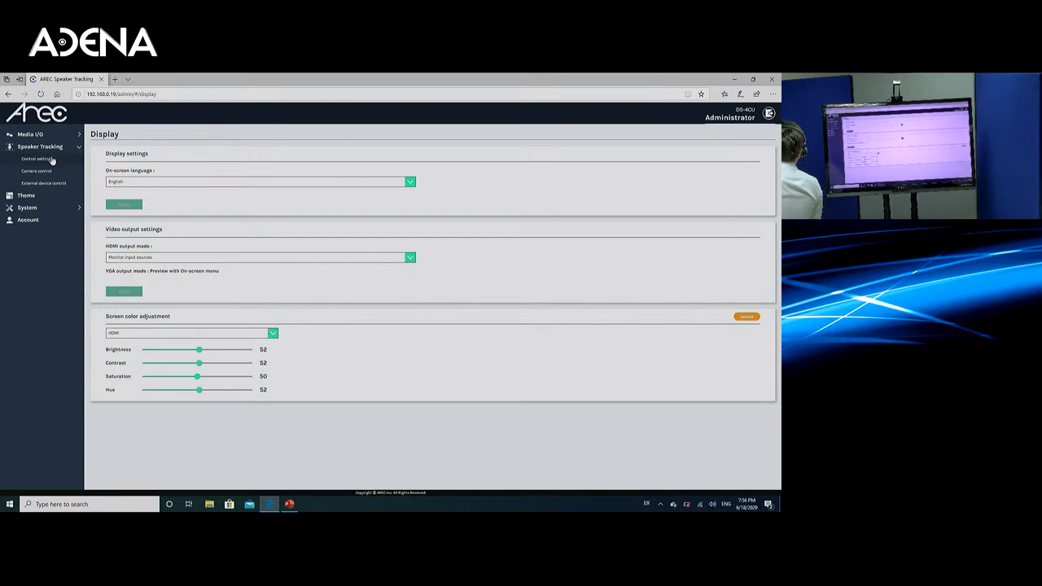
pyautogui.click(52, 160)
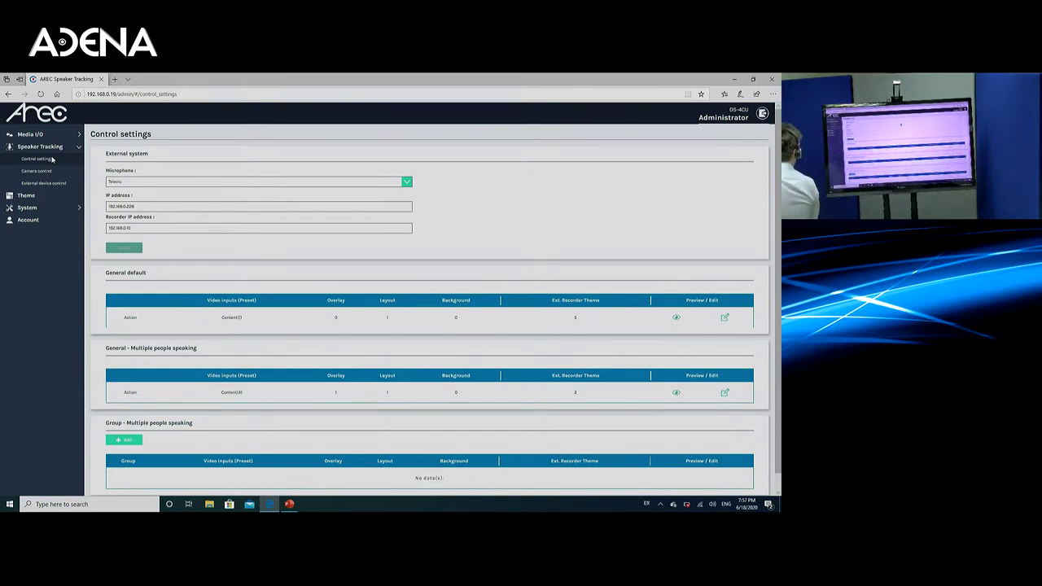
pyautogui.click(143, 184)
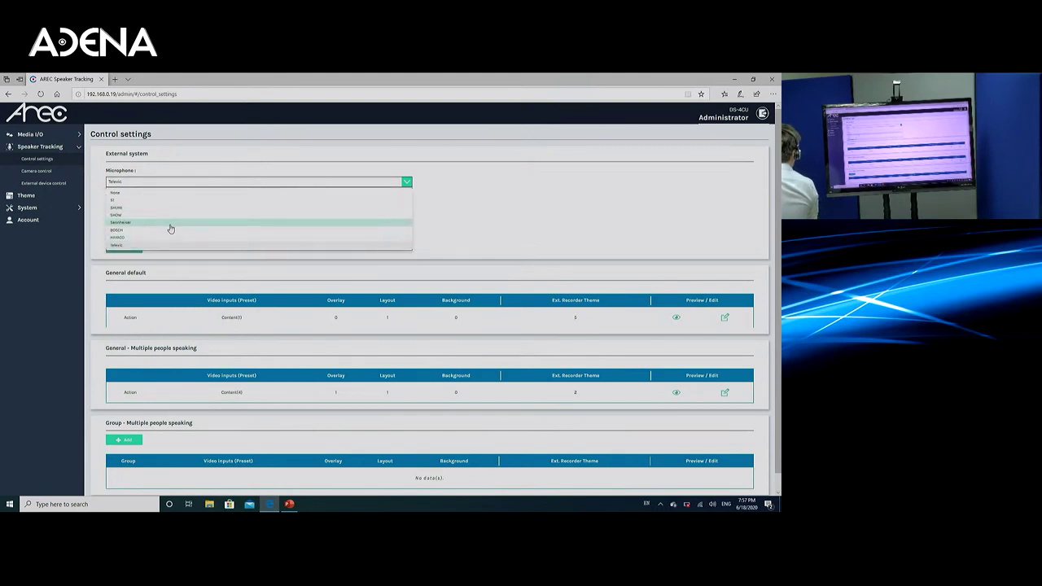
pyautogui.click(448, 222)
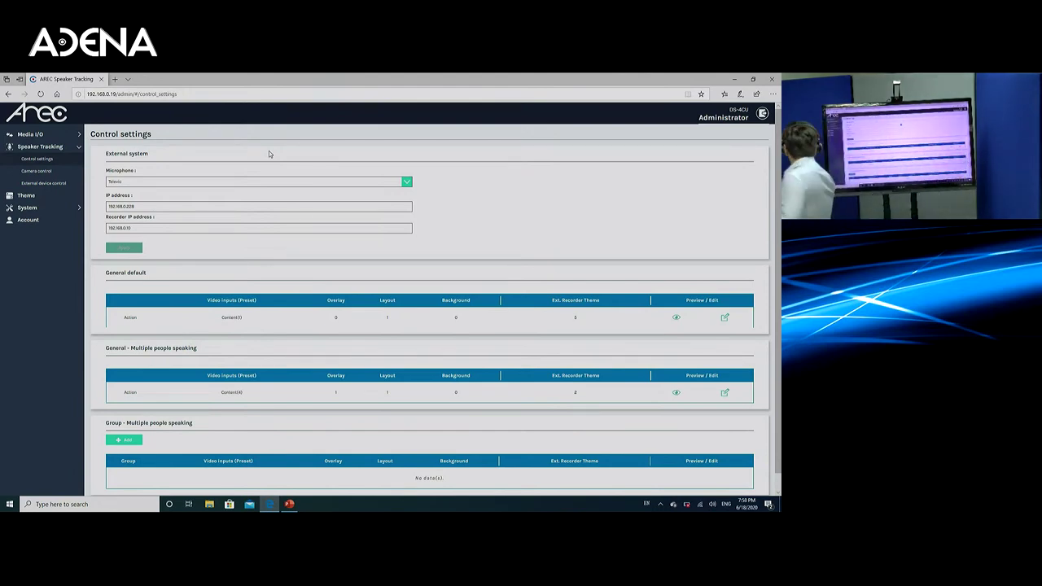
pyautogui.scroll(-1, 547, 291)
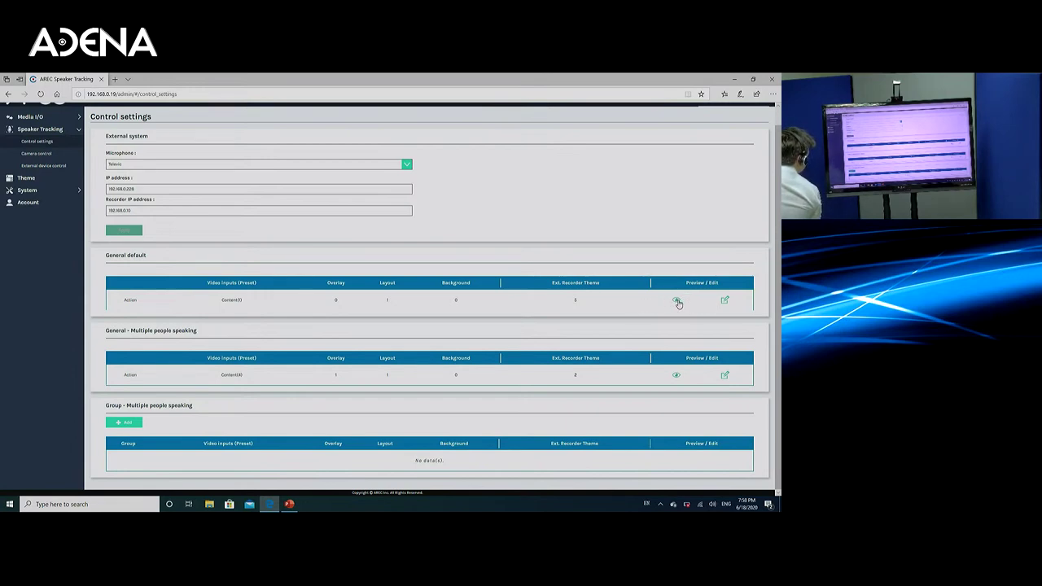
# Step: Open the General default row's User defined preset dialog
pyautogui.click(726, 301)
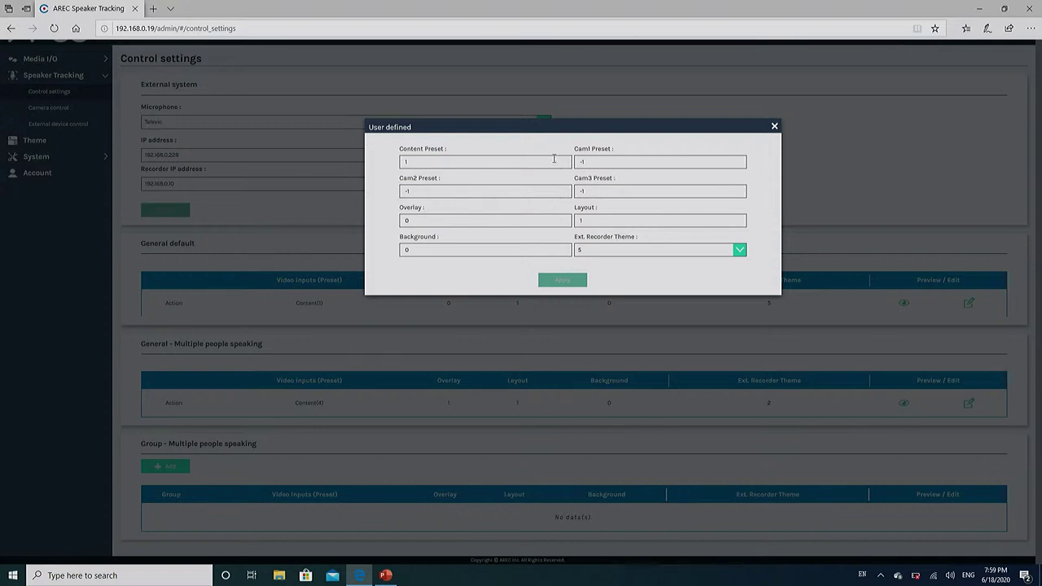
# Step: Try edits to the Cam1 preset and overlay, keep recorder theme 5, then close the dialog unsaved
pyautogui.click(602, 162)
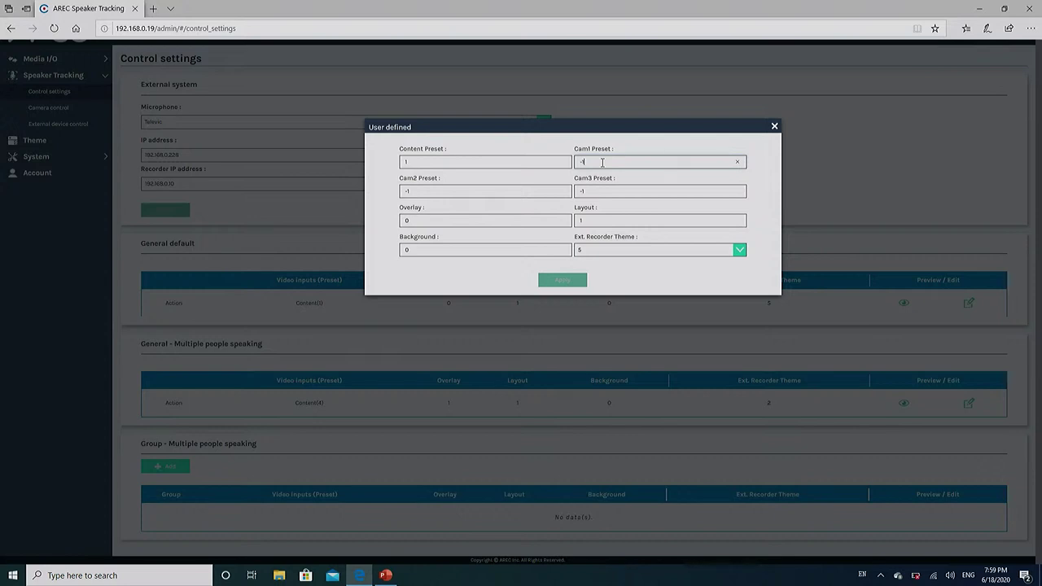
pyautogui.press('BackSpace')
pyautogui.press('BackSpace')
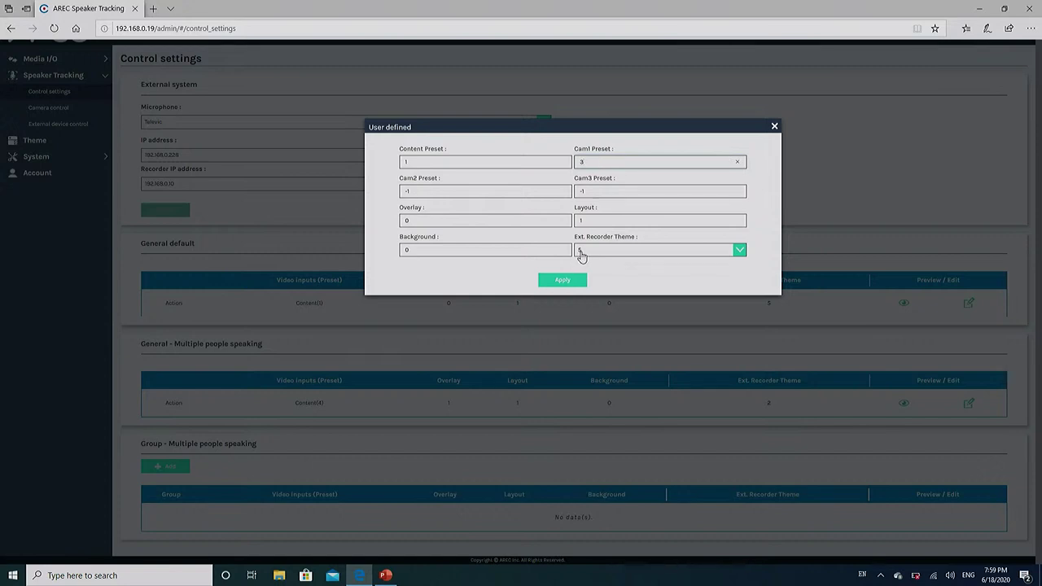
pyautogui.click(582, 255)
pyautogui.click(582, 255)
pyautogui.write('-1')
pyautogui.click(560, 225)
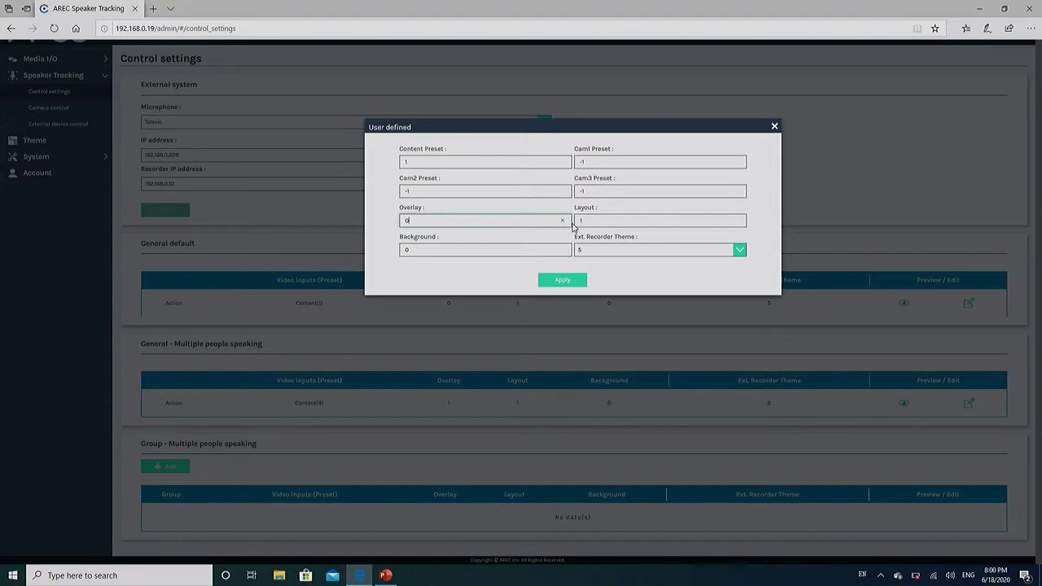
pyautogui.press('Escape')
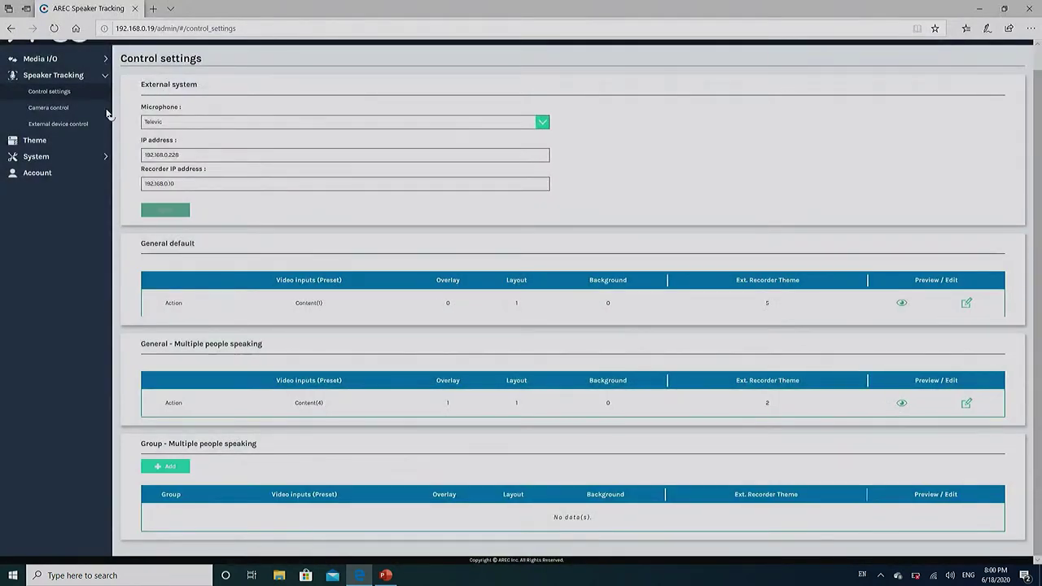
# Step: Open the Theme page and pick background 1
pyautogui.click(70, 144)
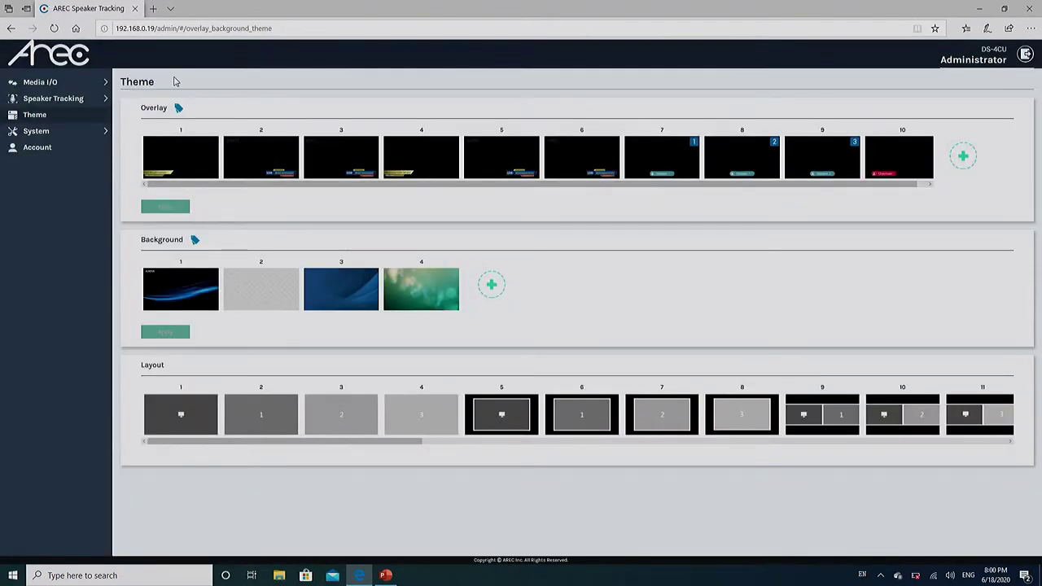
pyautogui.moveTo(180, 113)
pyautogui.click(186, 278)
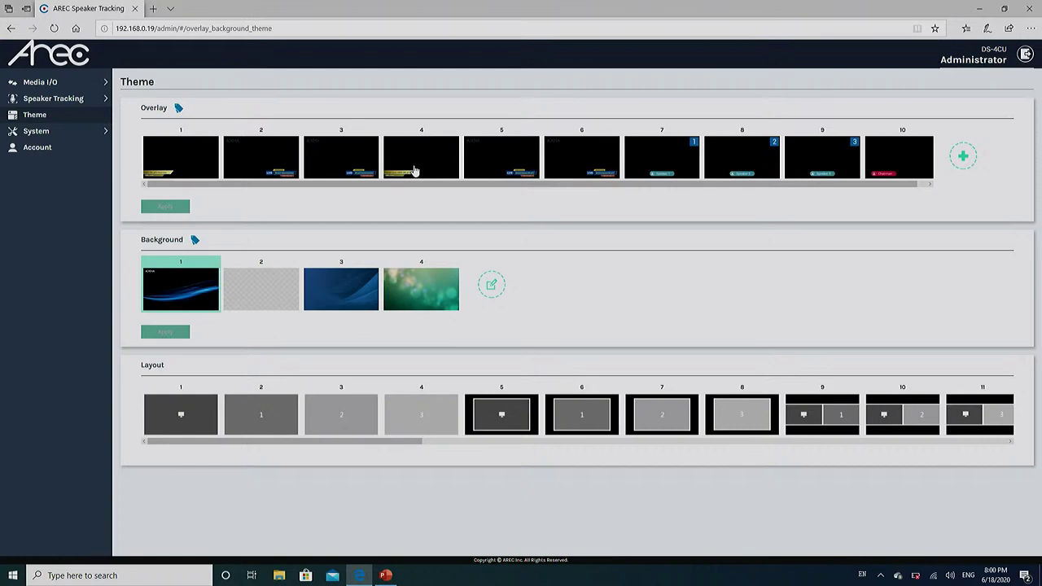
# Step: Select overlay 4 and scroll the layout row to the later layouts
pyautogui.click(414, 170)
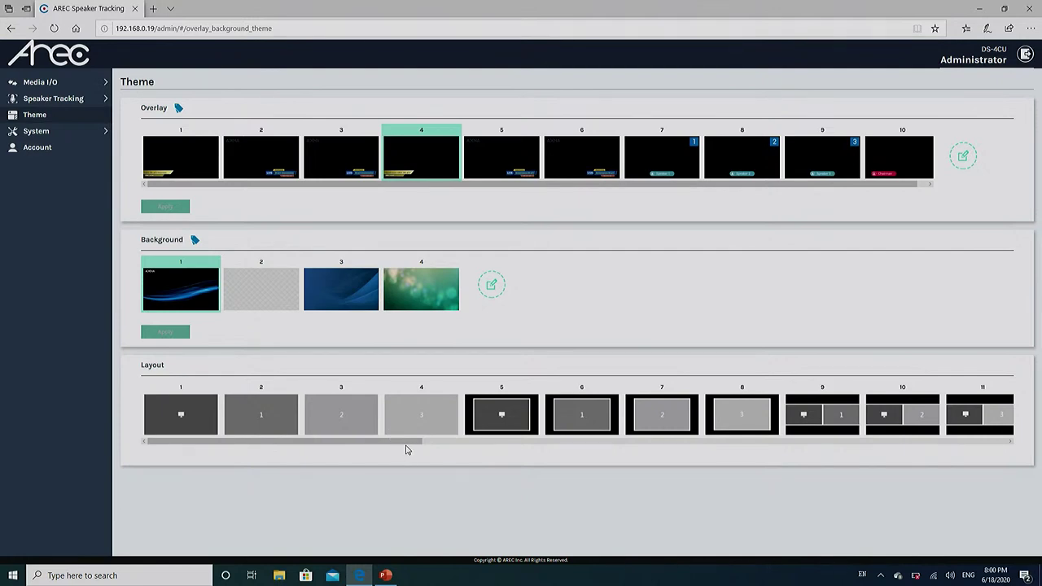
pyautogui.moveTo(409, 442); pyautogui.dragTo(1001, 449)
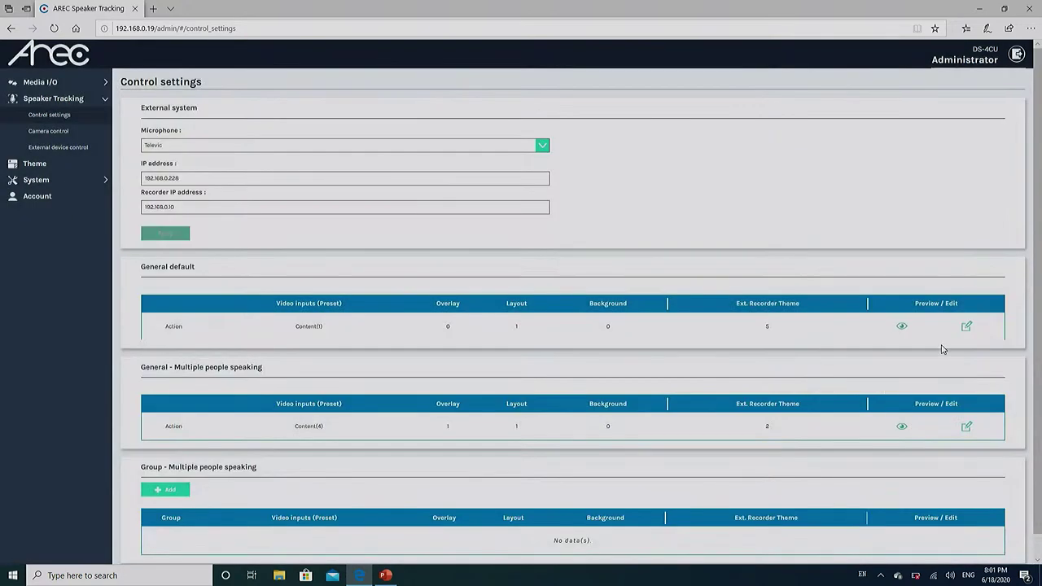
pyautogui.click(962, 329)
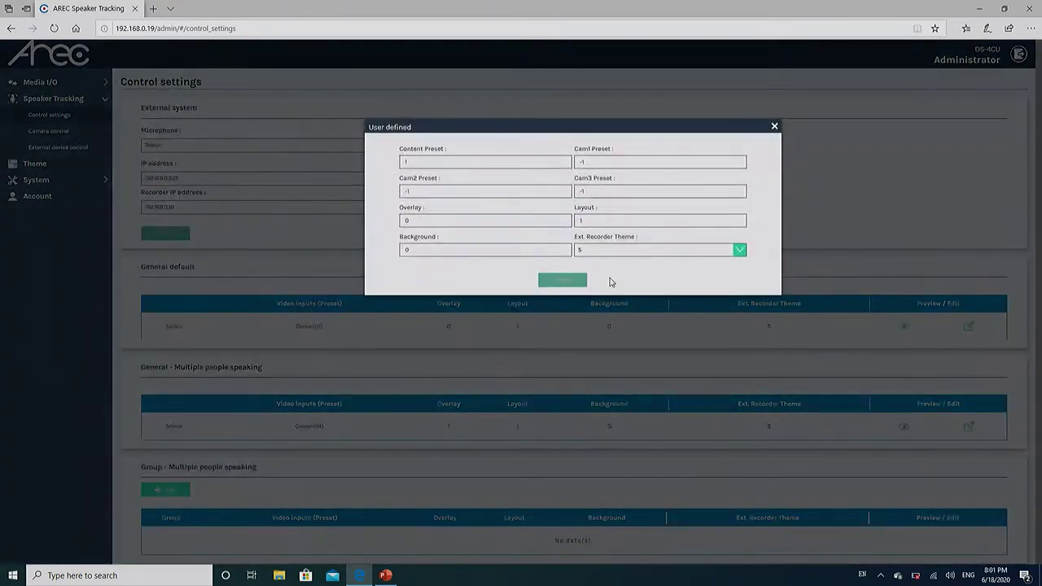
pyautogui.click(496, 215)
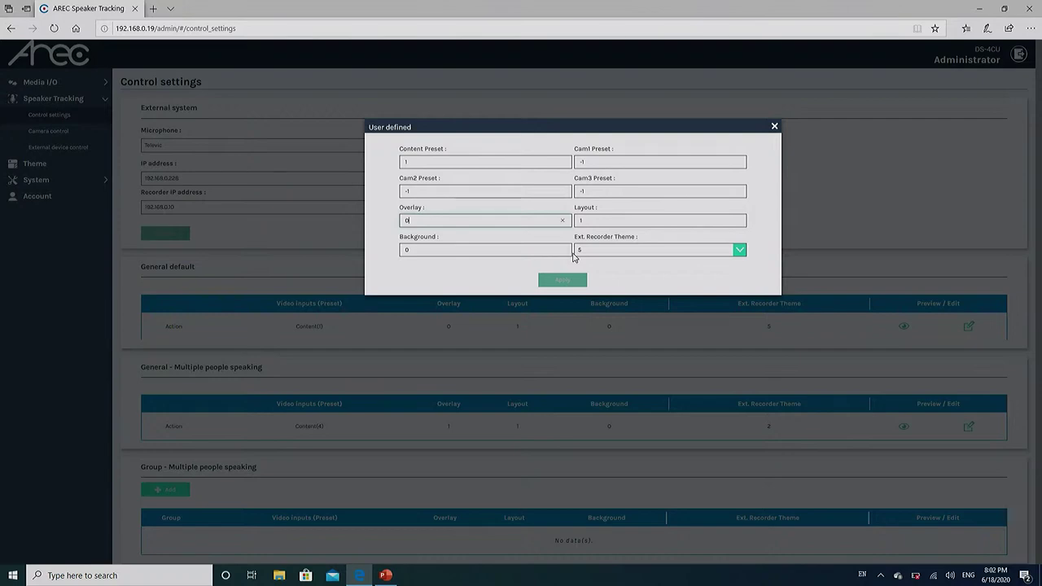
pyautogui.press('Escape')
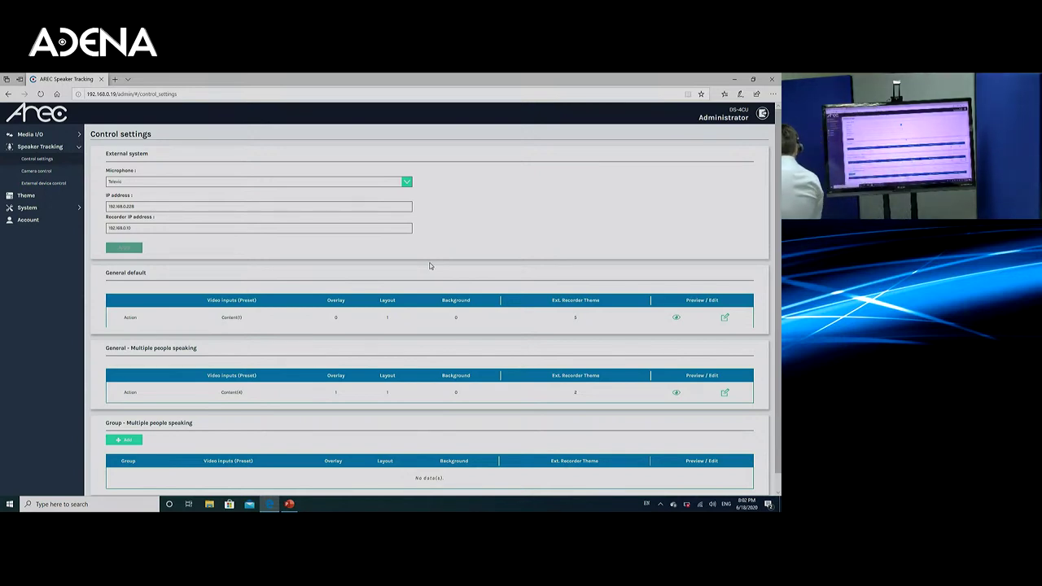
pyautogui.scroll(-1, 472, 253)
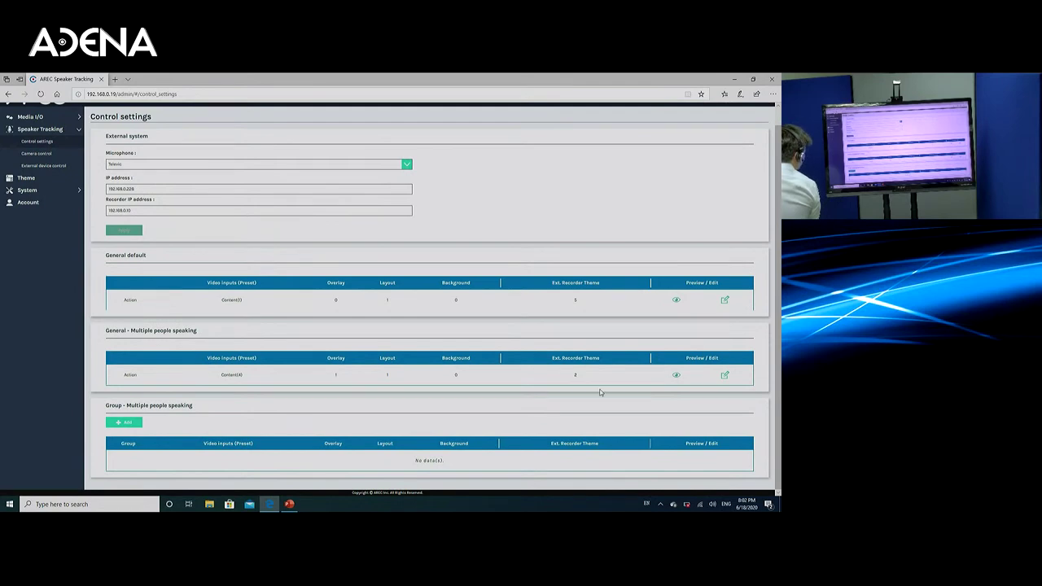
pyautogui.click(724, 375)
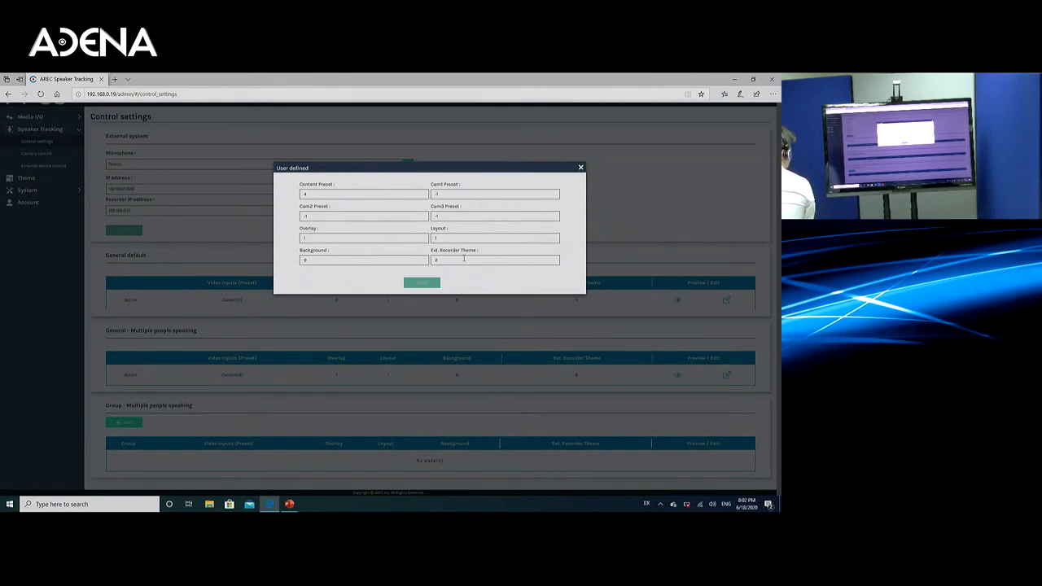
pyautogui.click(206, 248)
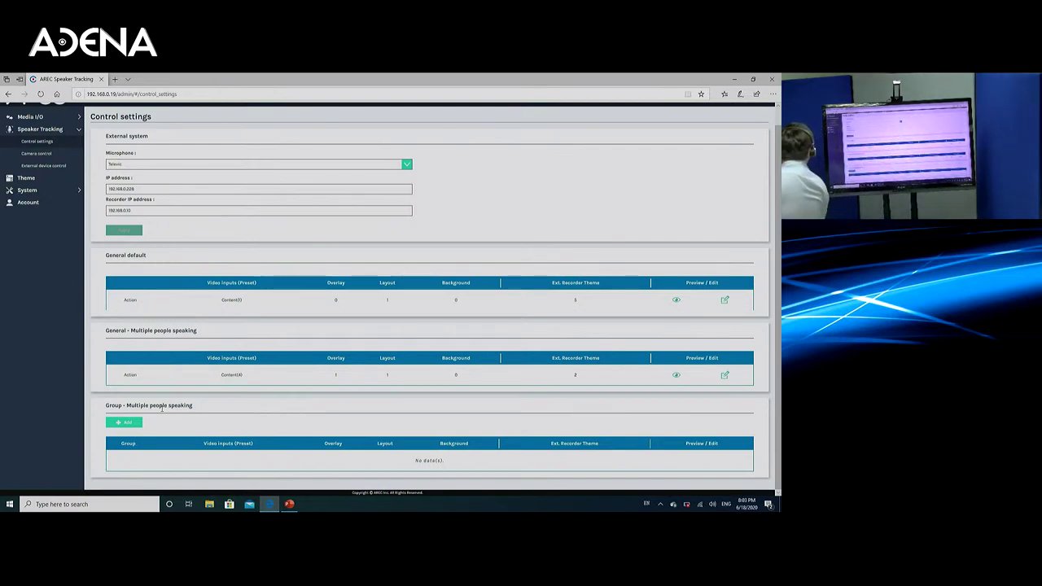
# Step: Open Camera control and apply preset 1 with content 3, overlay 2, layout 1, background 0
pyautogui.click(42, 153)
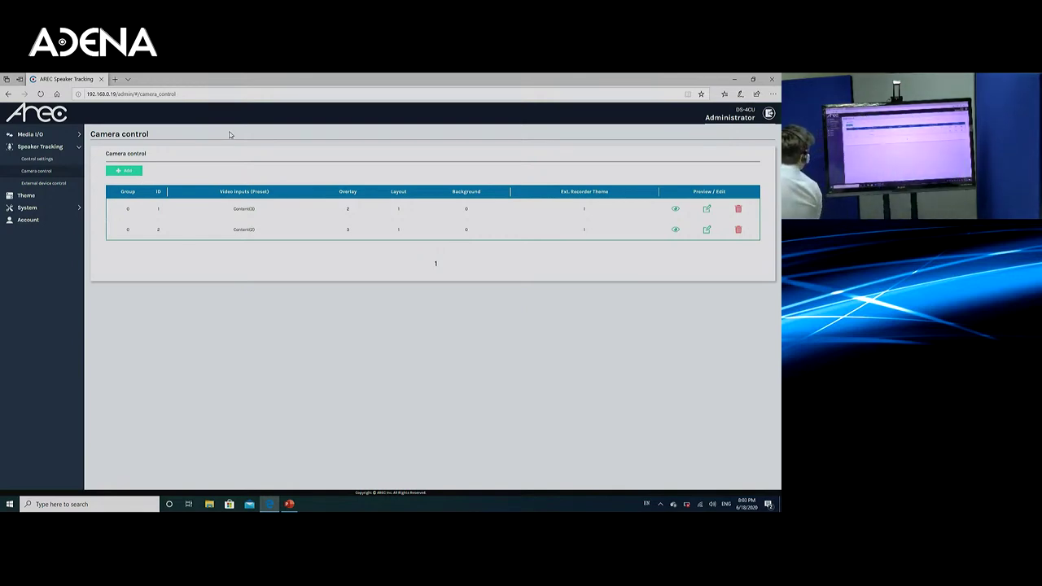
pyautogui.click(708, 210)
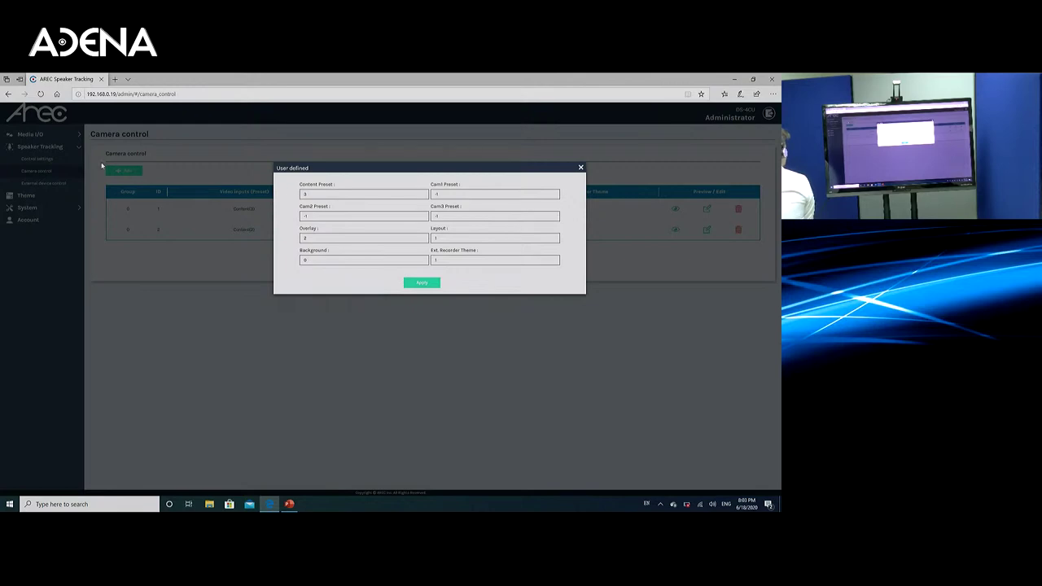
pyautogui.click(52, 169)
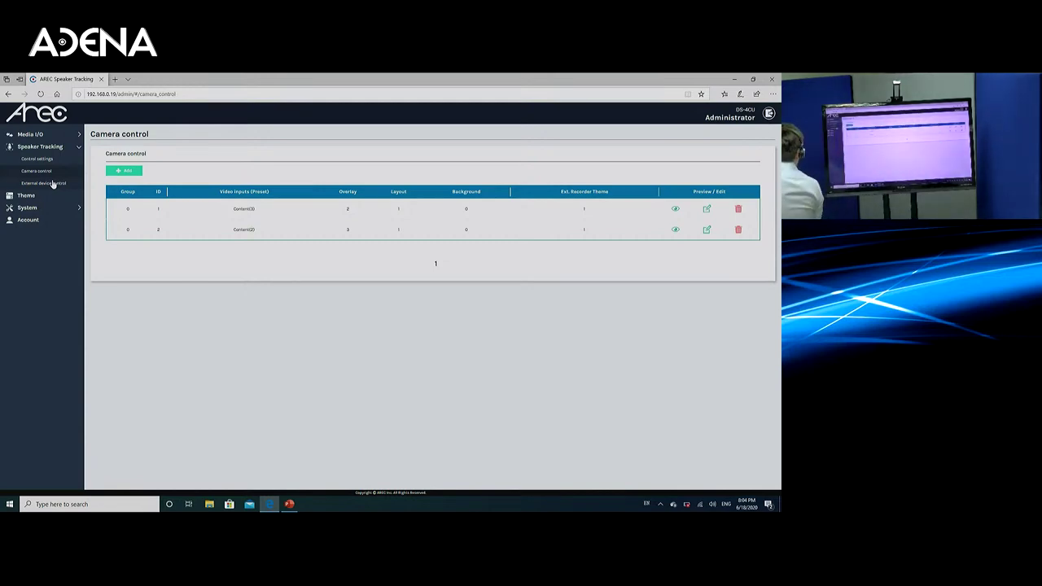
# Step: Return to the Theme page and expand the System menu
pyautogui.click(56, 201)
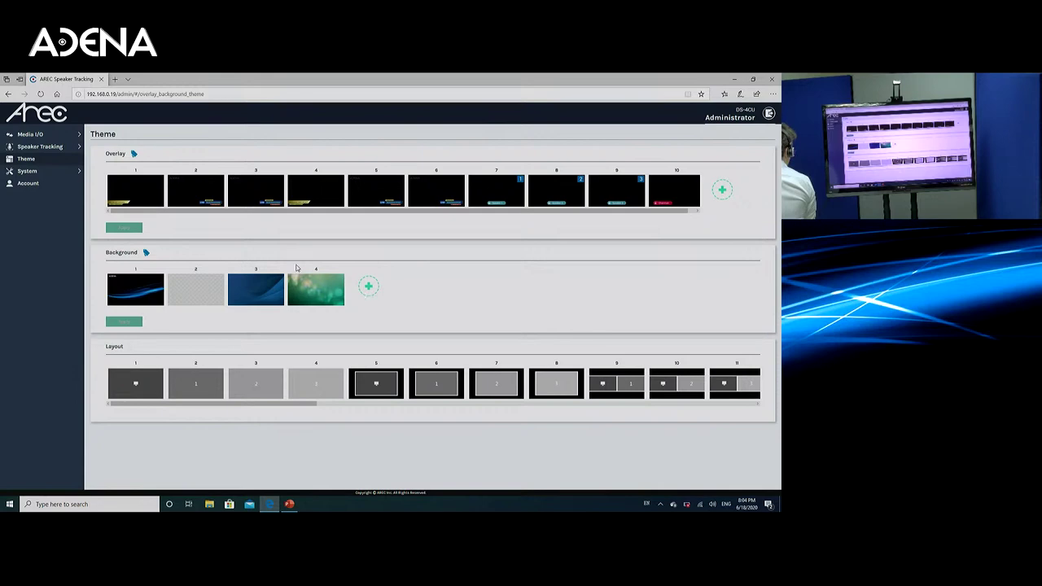
pyautogui.click(46, 174)
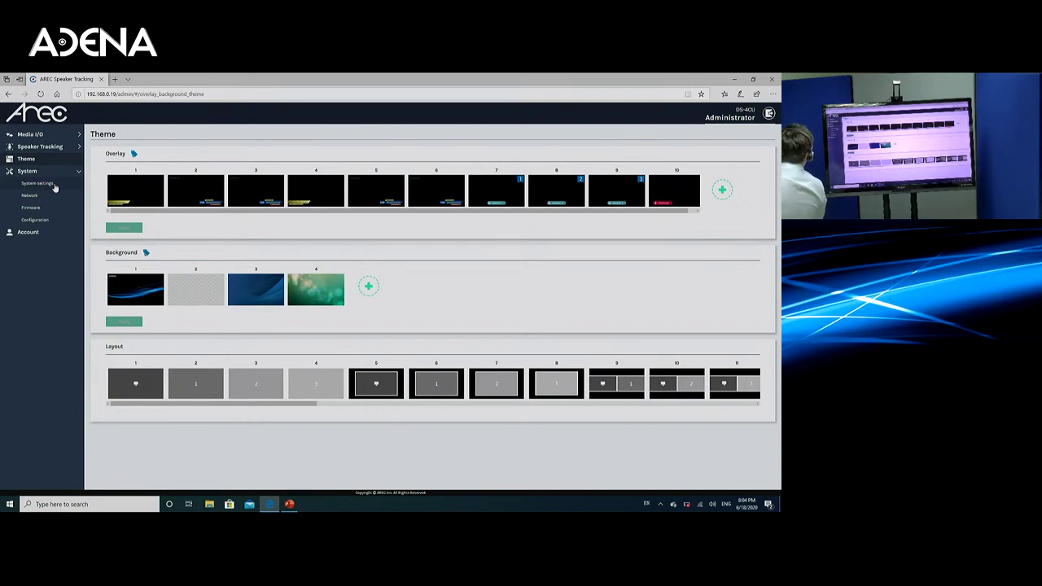
# Step: Browse the System settings page, then open Network settings showing DHCP IP assignment
pyautogui.click(53, 184)
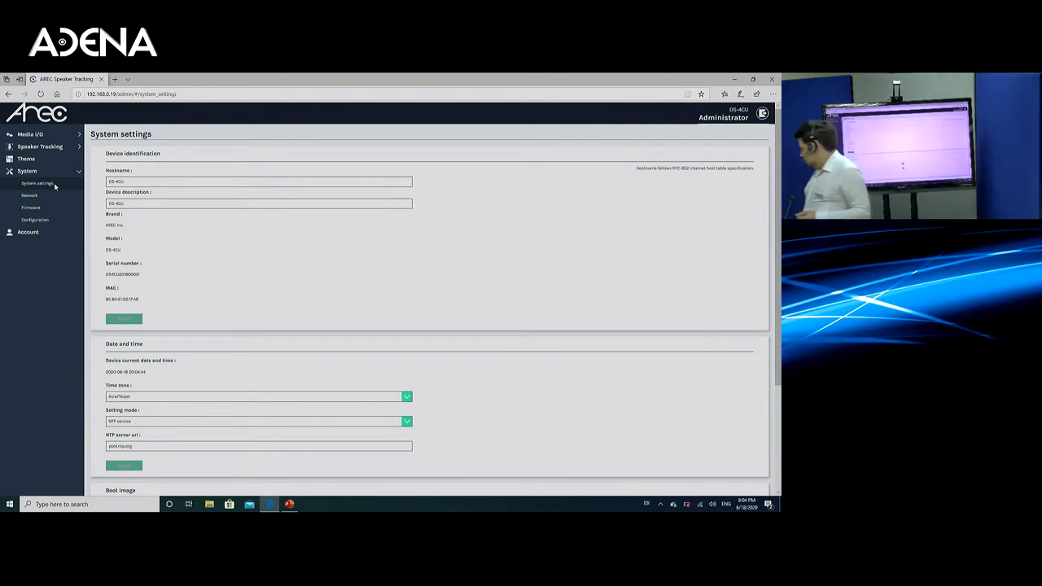
pyautogui.scroll(-3, 57, 135)
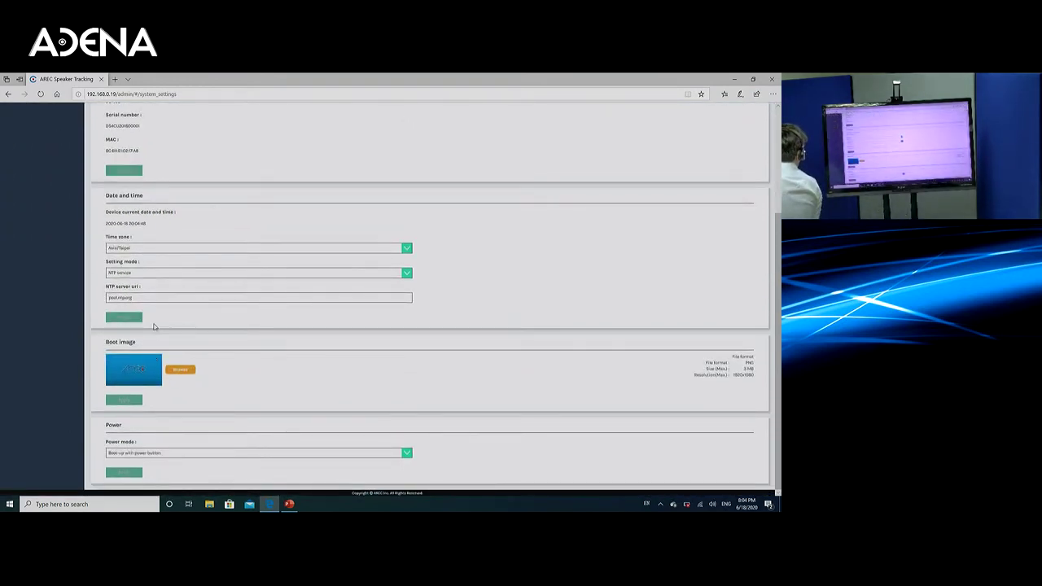
pyautogui.scroll(1, 154, 326)
pyautogui.scroll(2, 154, 326)
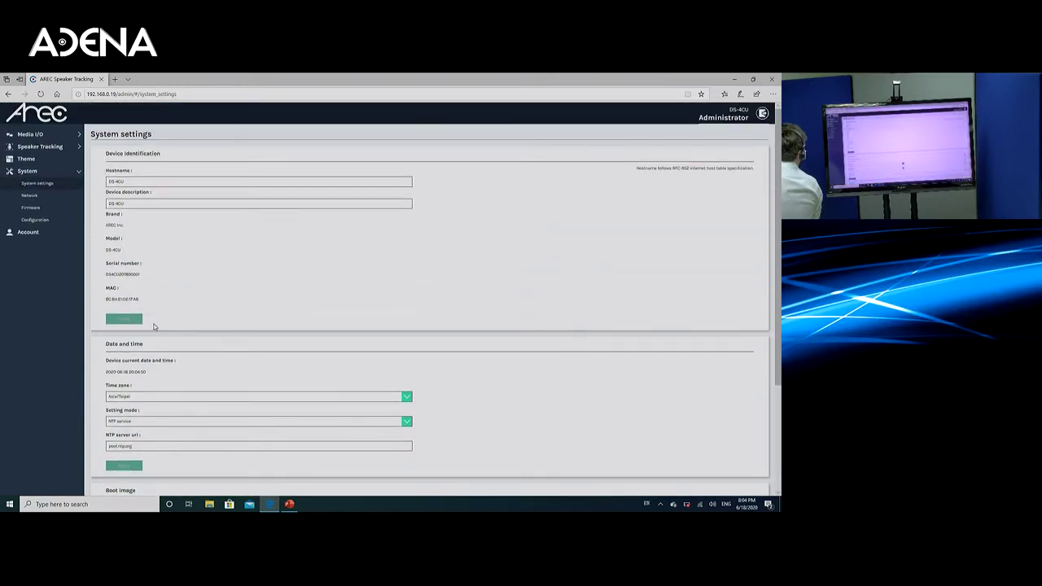
pyautogui.click(56, 210)
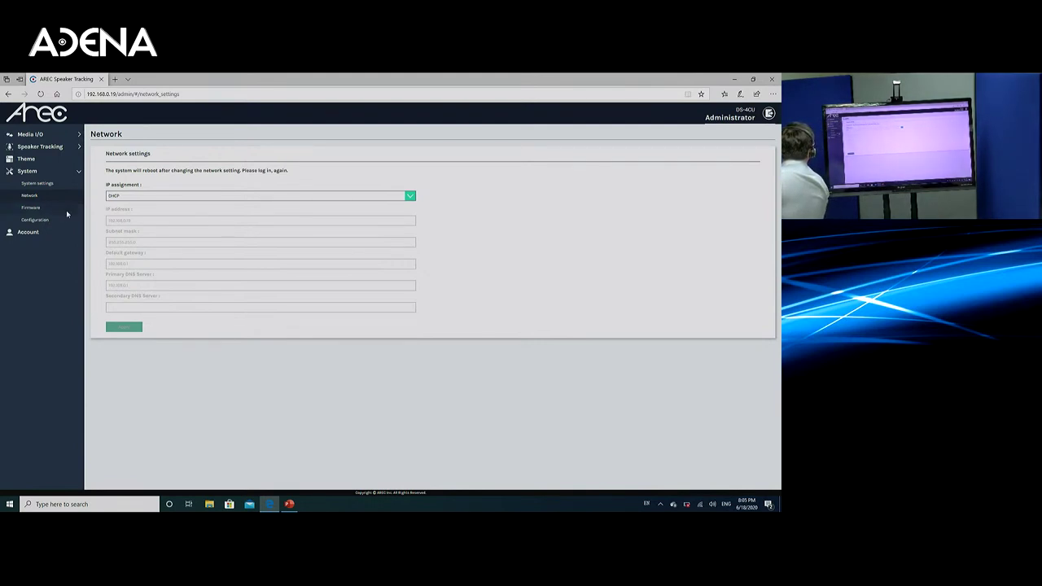
# Step: View the Firmware information page, then switch to the Configuration export and import page
pyautogui.click(66, 210)
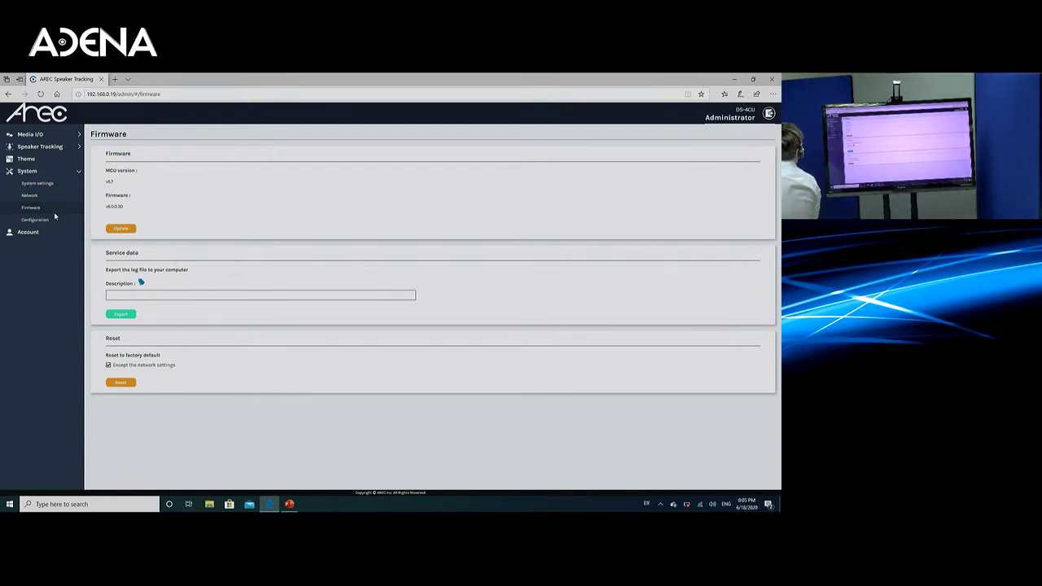
pyautogui.click(55, 217)
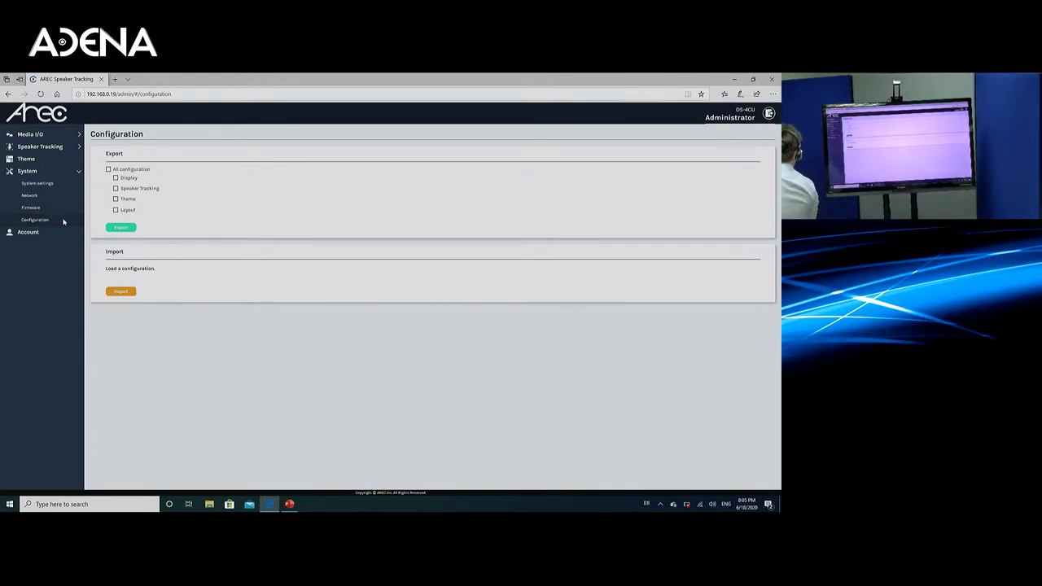
# Step: Show the Administrator's Account page with username and new password fields
pyautogui.click(66, 235)
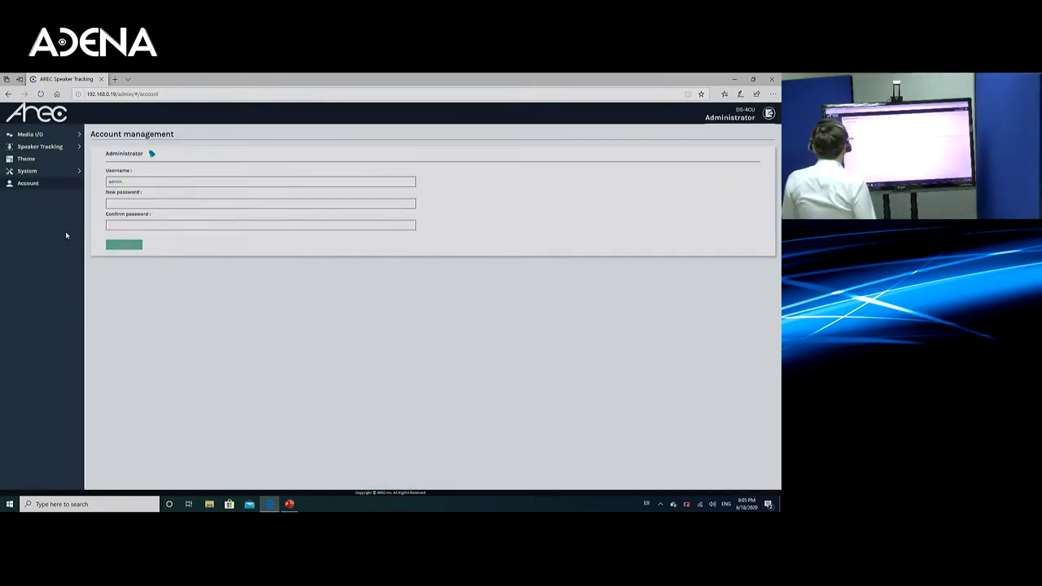